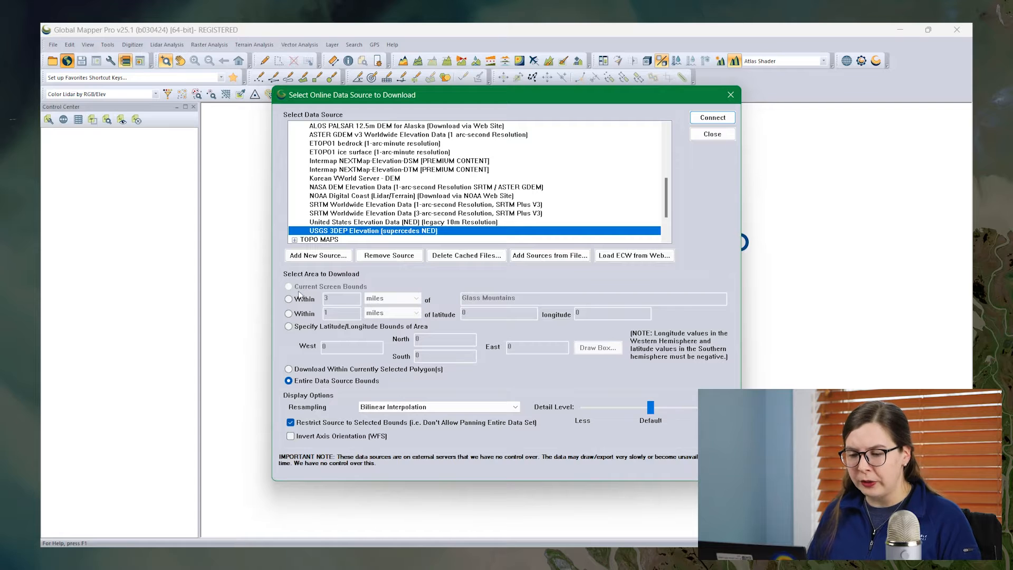
- Download the USGS 3DEP elevation data for the area within 3 miles of Glass Mountains
left_click(289, 300)
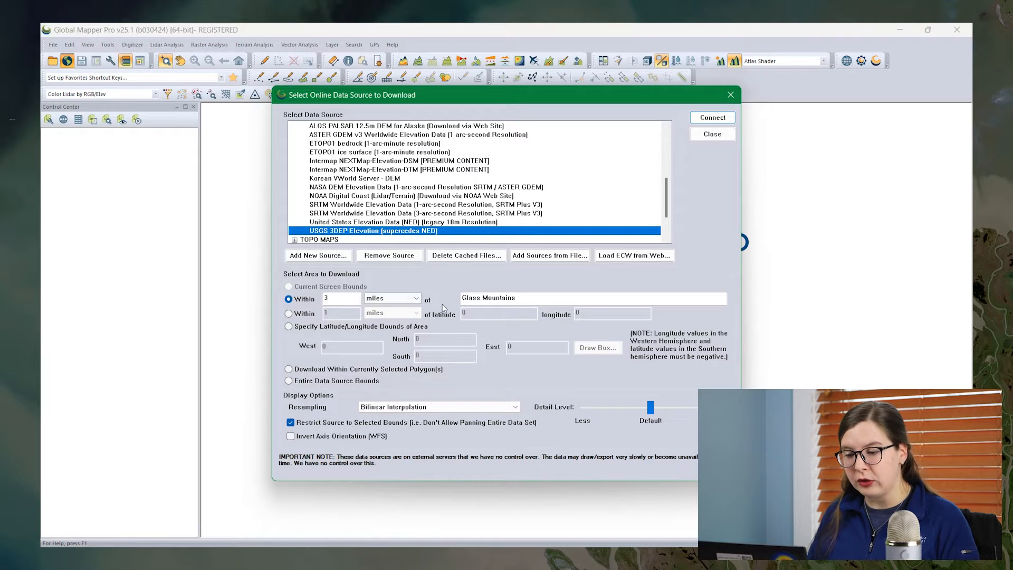
left_click_drag(524, 299, 459, 299)
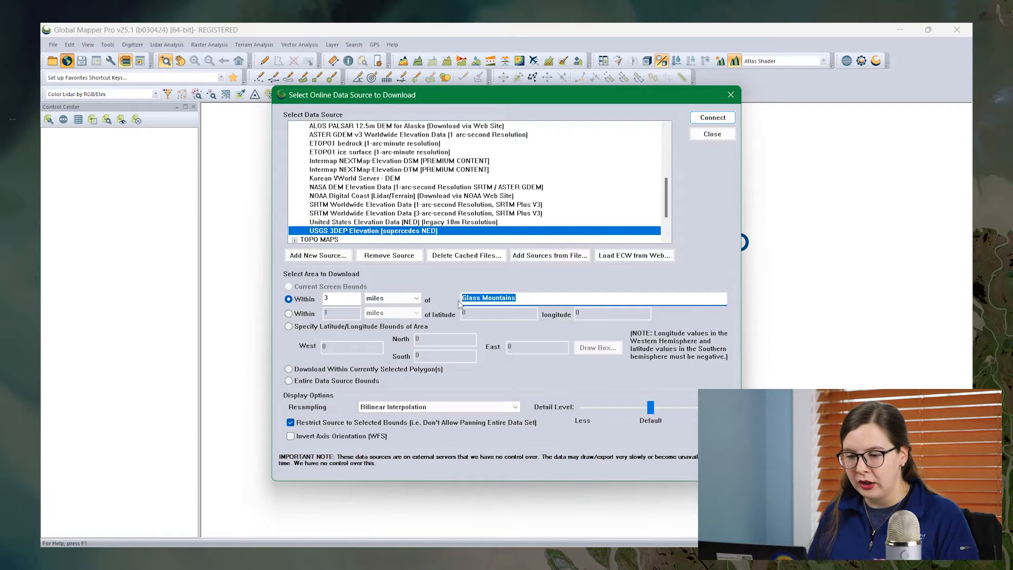
left_click(708, 123)
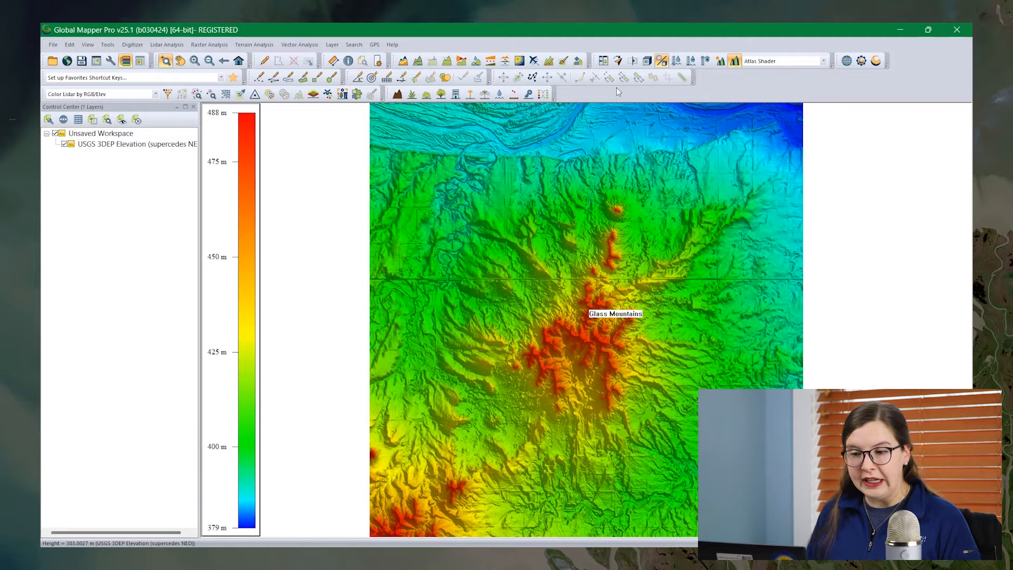
- Draw a rectangular area of about 1.2 sq km around the isolated peak north of the Glass Mountains label, stored in the User Created Features layer
left_click(319, 79)
left_click_drag(601, 192, 672, 224)
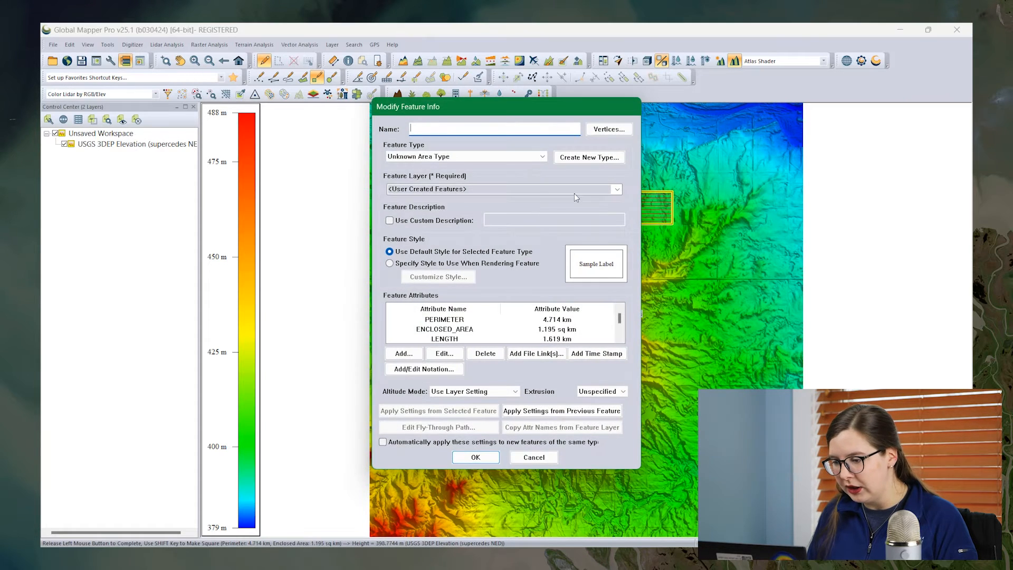
left_click(616, 189)
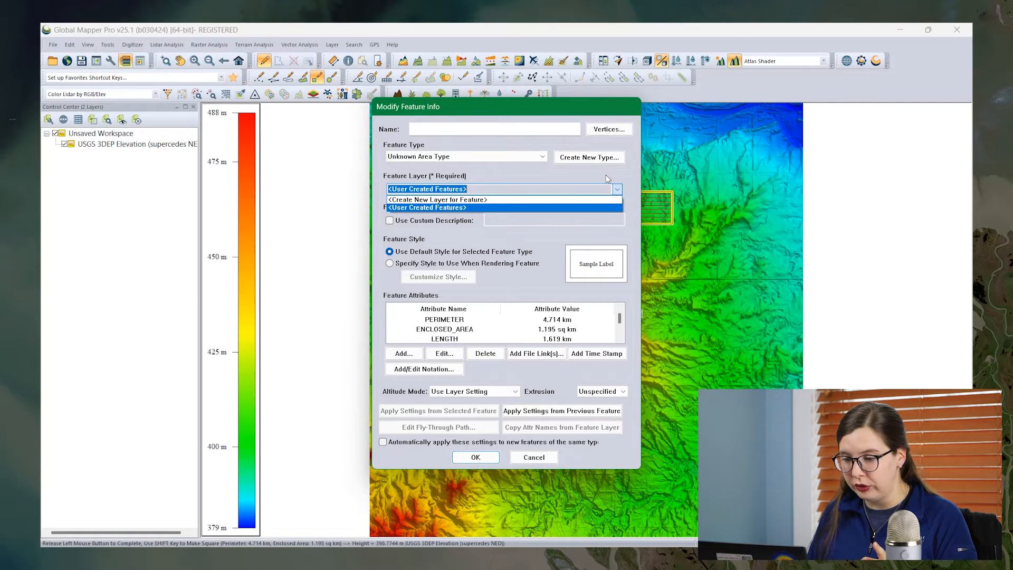
left_click(585, 207)
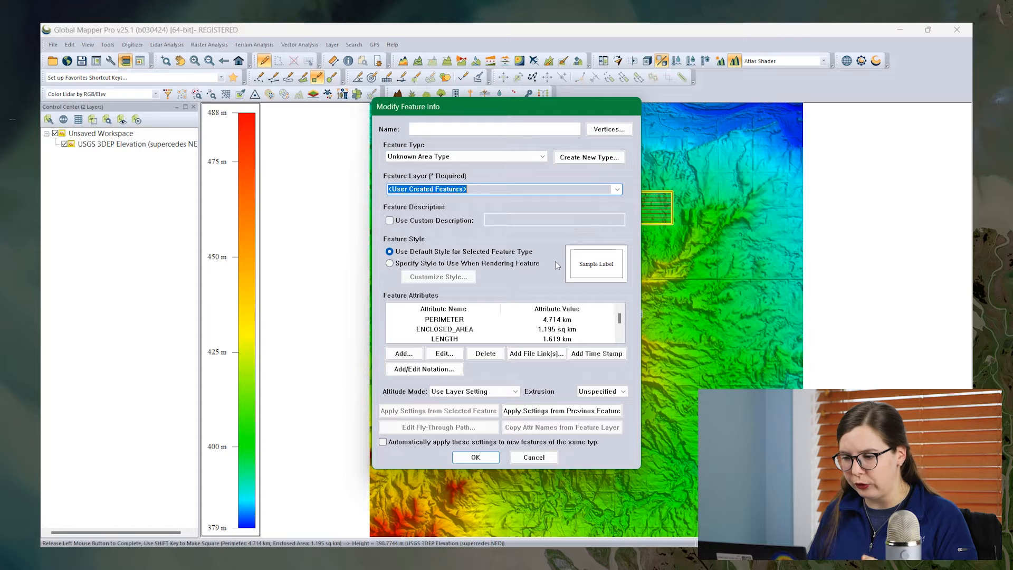
left_click(462, 458)
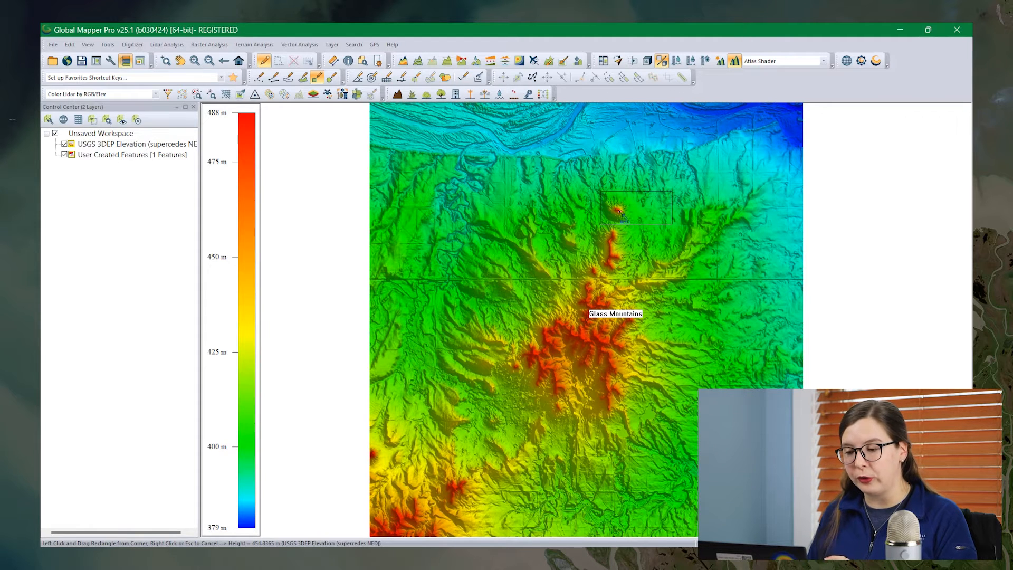
- Crop the USGS 3DEP elevation layer to the rectangular area drawn around the northern peak
left_click(265, 60)
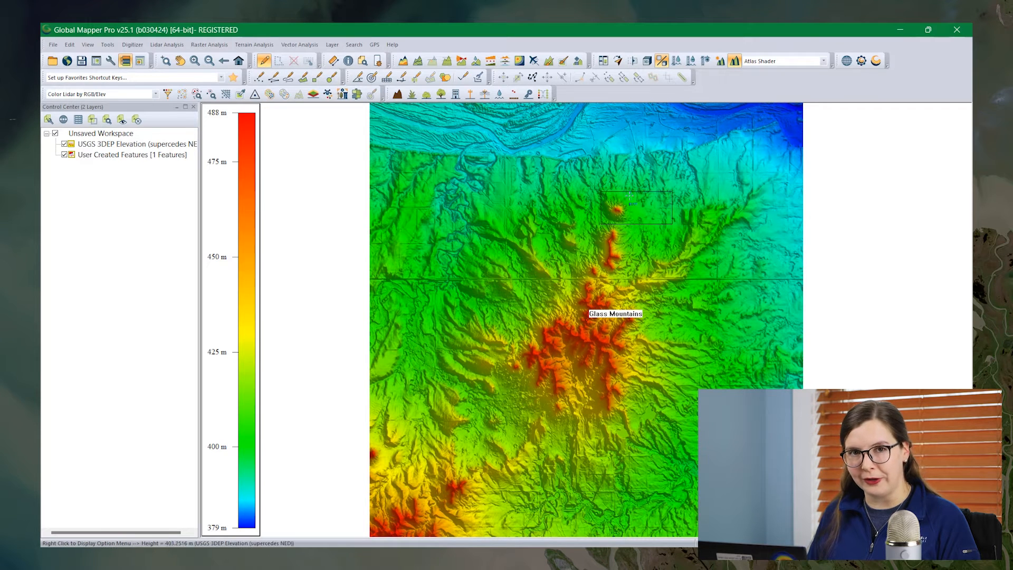
left_click(632, 213)
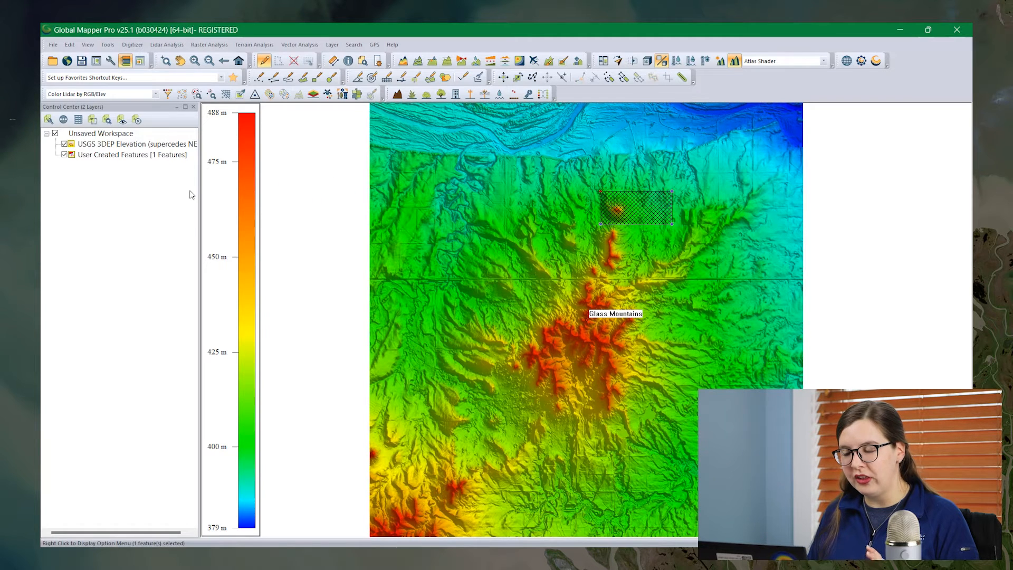
right_click(157, 147)
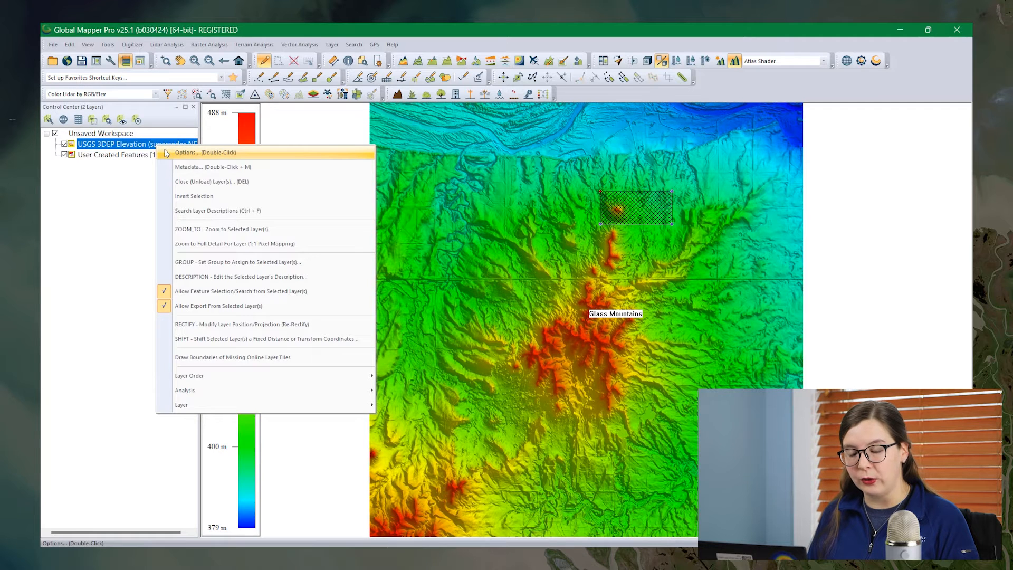
left_click(167, 153)
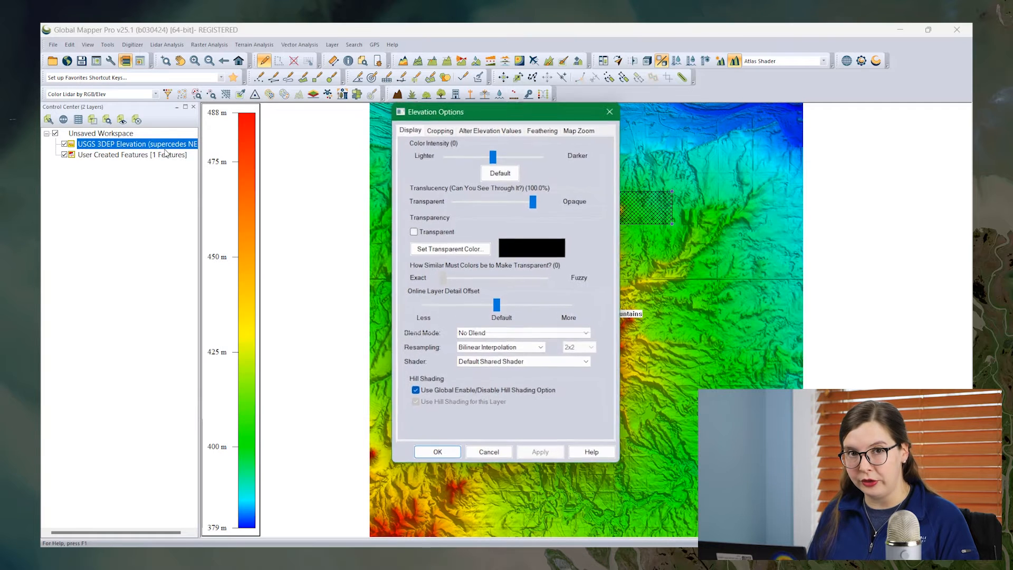
left_click(440, 129)
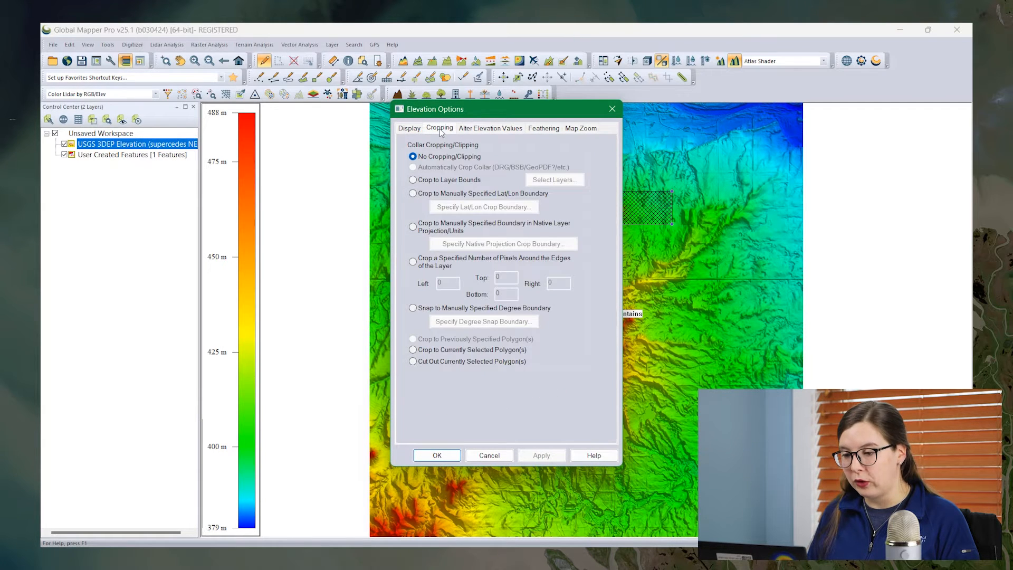
left_click(413, 350)
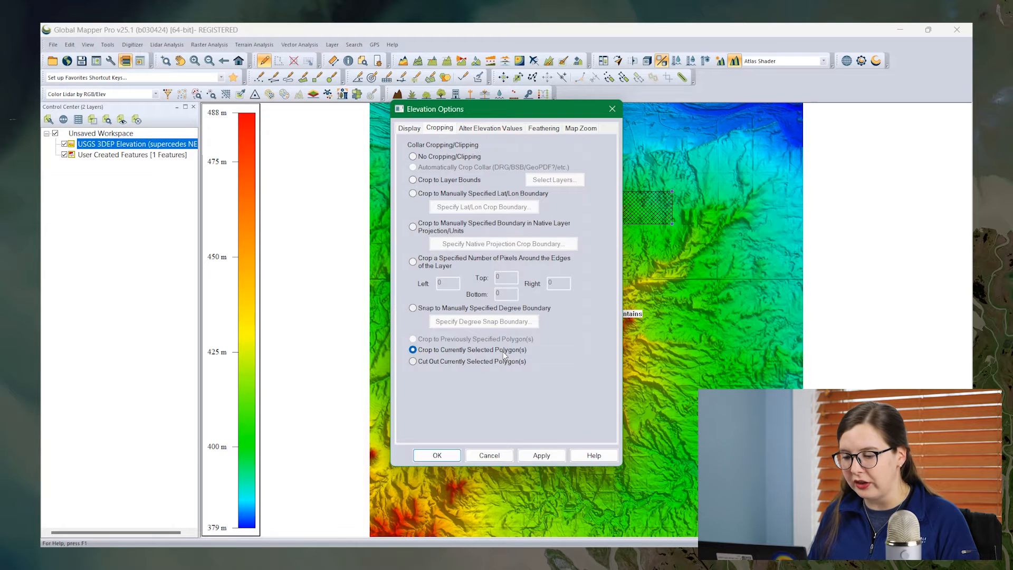
left_click(437, 456)
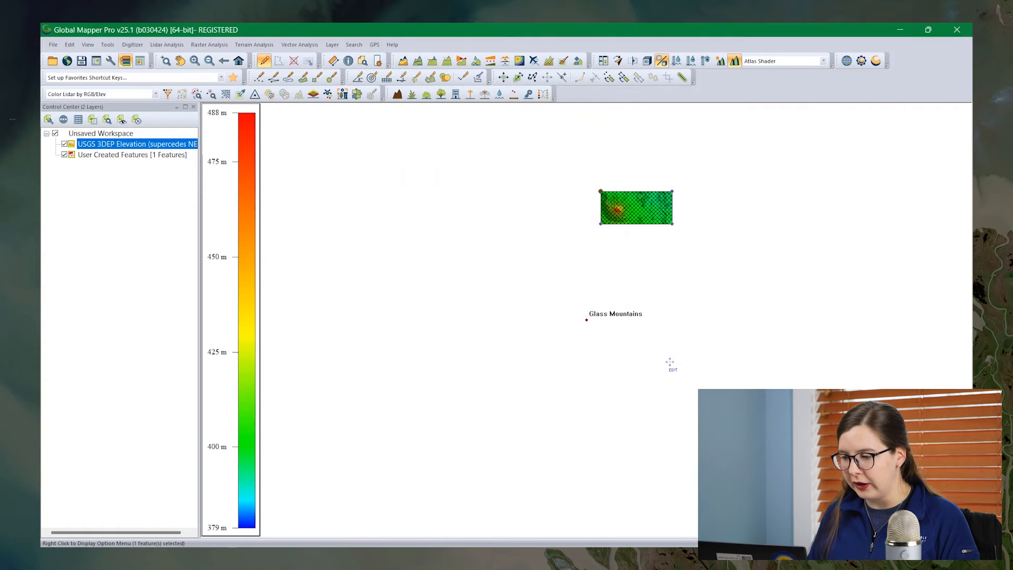
- Hide the User Created Features layer so only the cropped terrain is displayed
key("z")
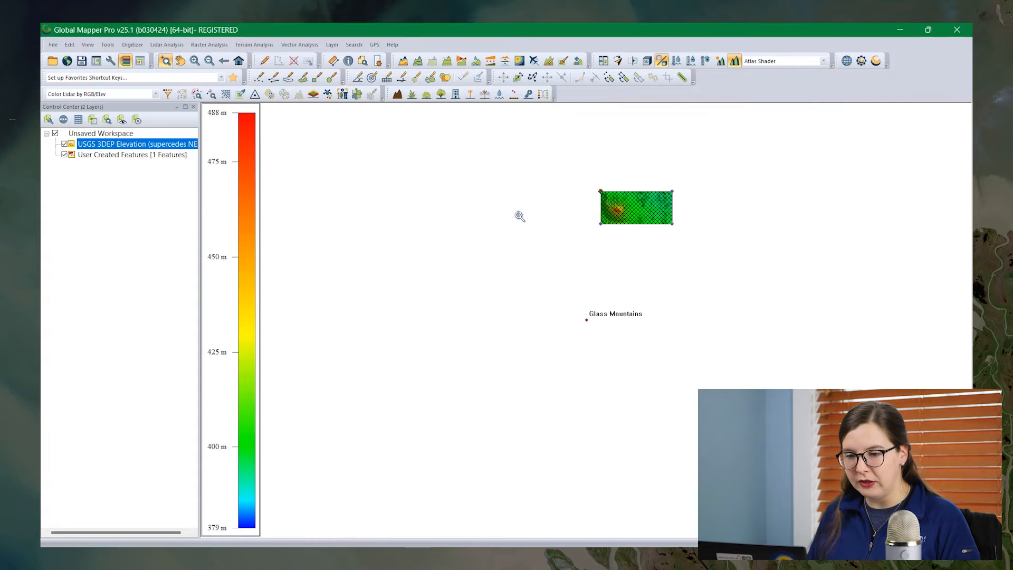
left_click_drag(558, 172, 685, 246)
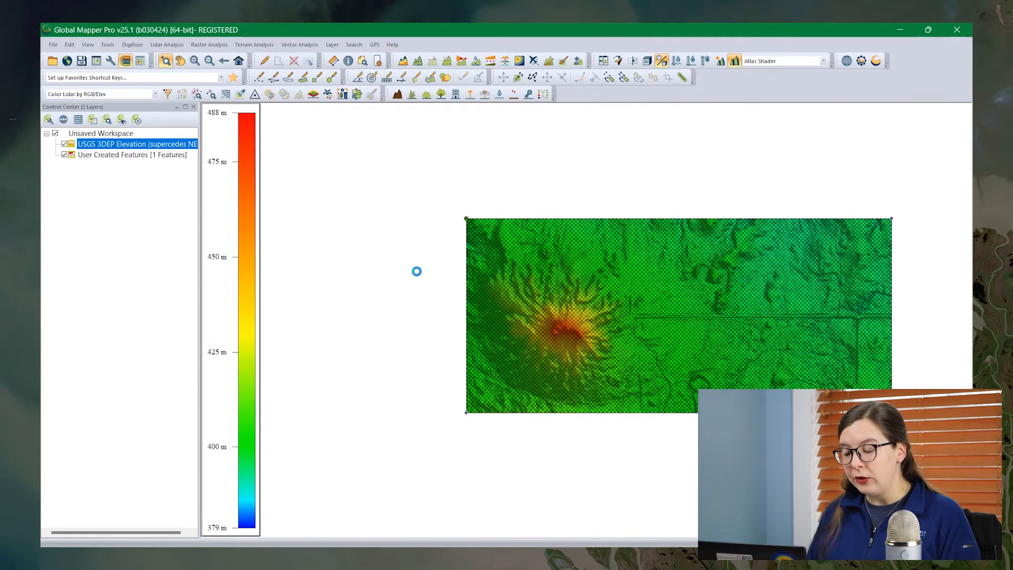
left_click(65, 154)
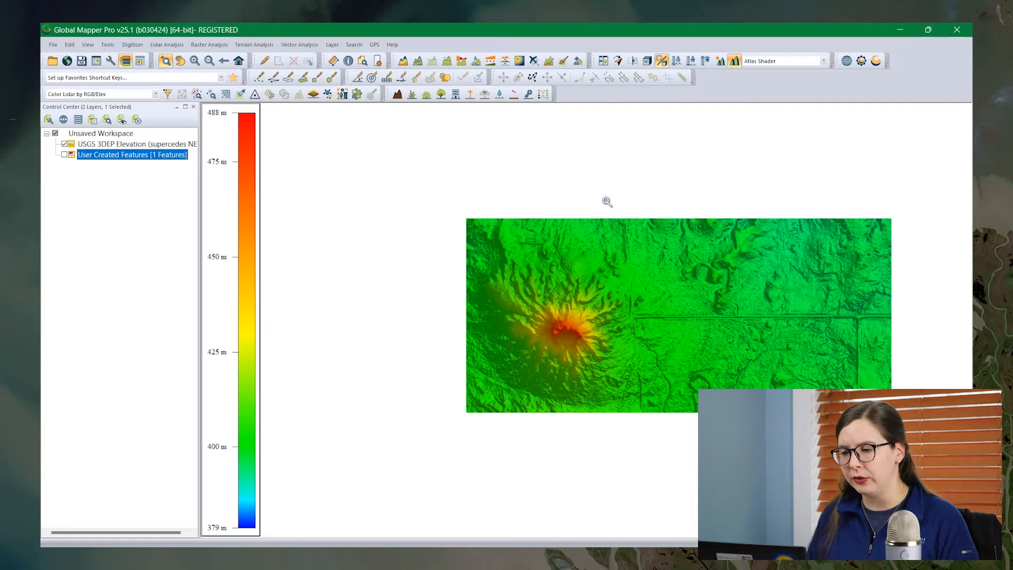
- Display the cropped terrain in the 3D Viewer from a low viewing angle
left_click(645, 63)
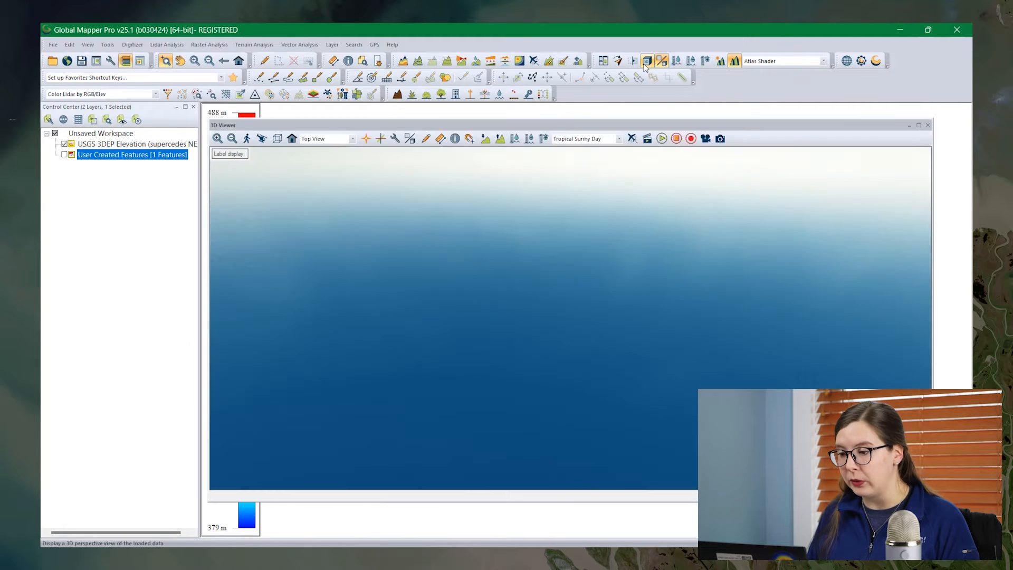
scroll(588, 322, "up", 3)
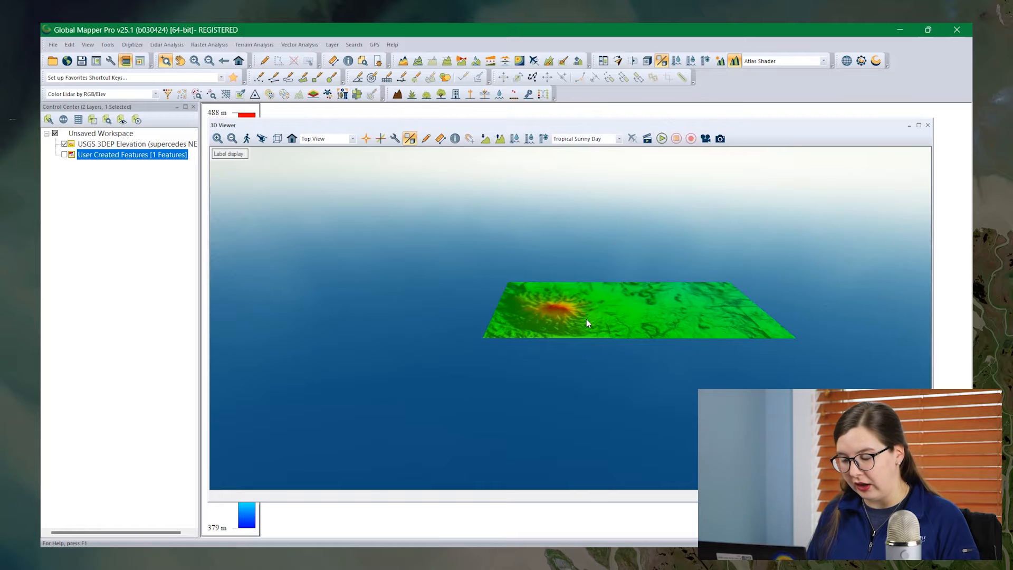
scroll(596, 331, "up", 4)
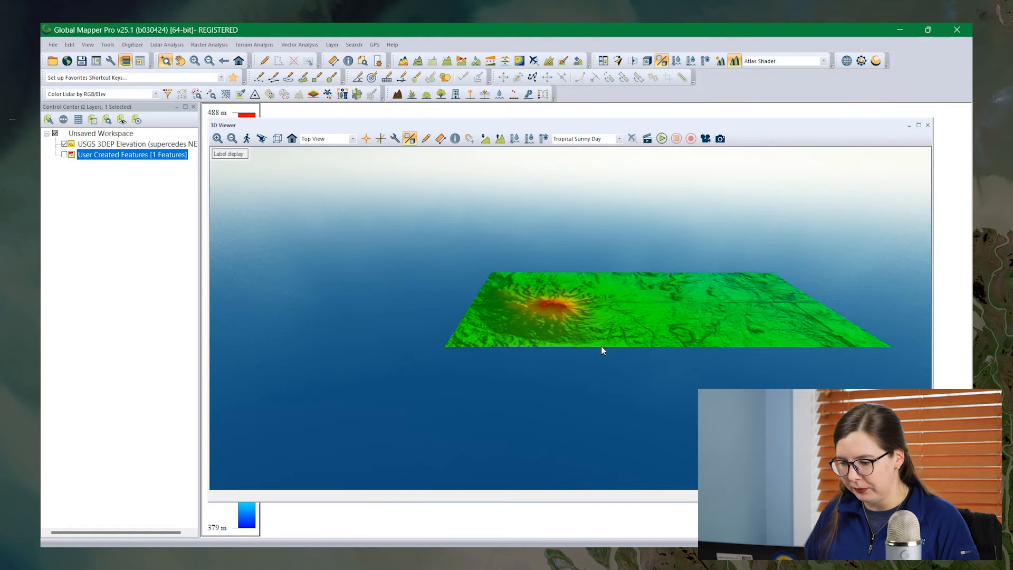
middle_click_drag(614, 317, 561, 321)
left_click_drag(527, 343, 530, 314)
scroll(531, 314, "down", 2)
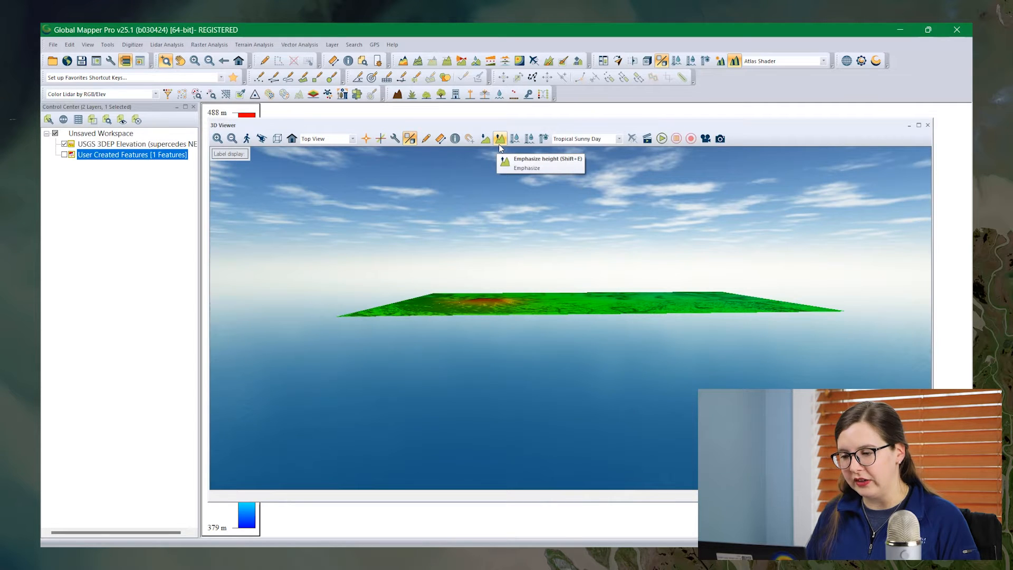
- Emphasize the terrain height in the 3D view up to a vertical exaggeration of 3.0
left_click(500, 139)
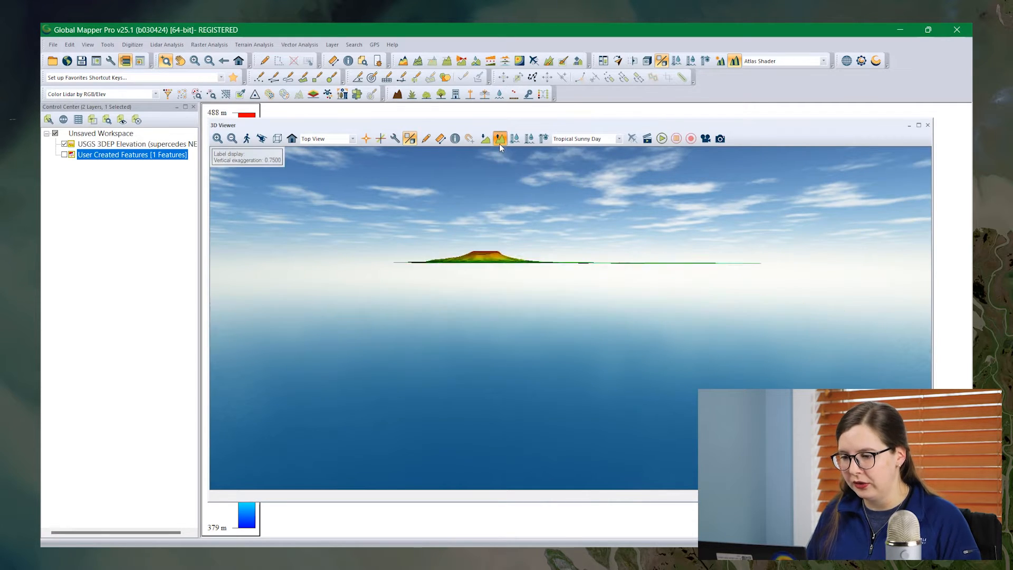
left_click(499, 141)
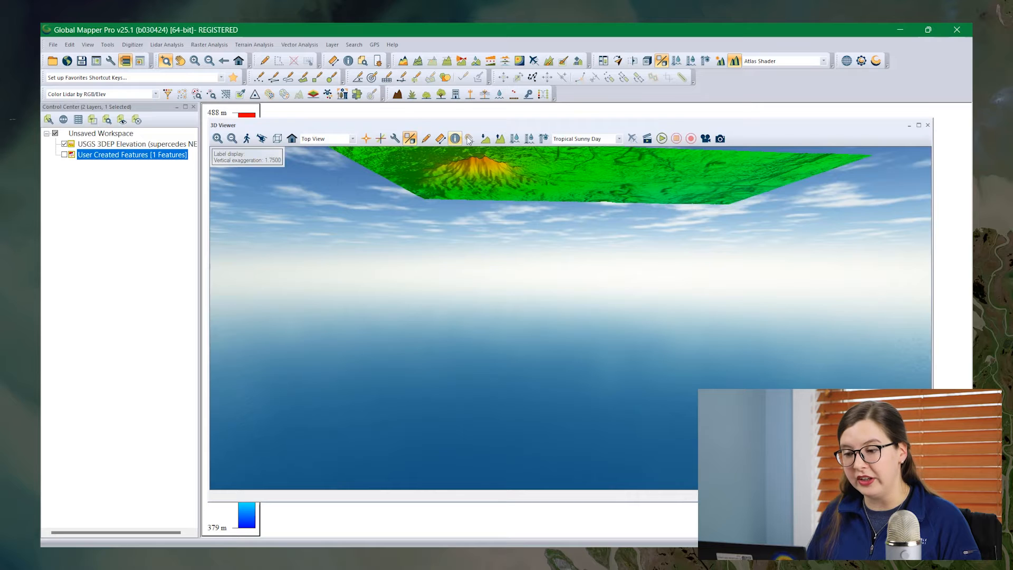
left_click(499, 138)
left_click(499, 138)
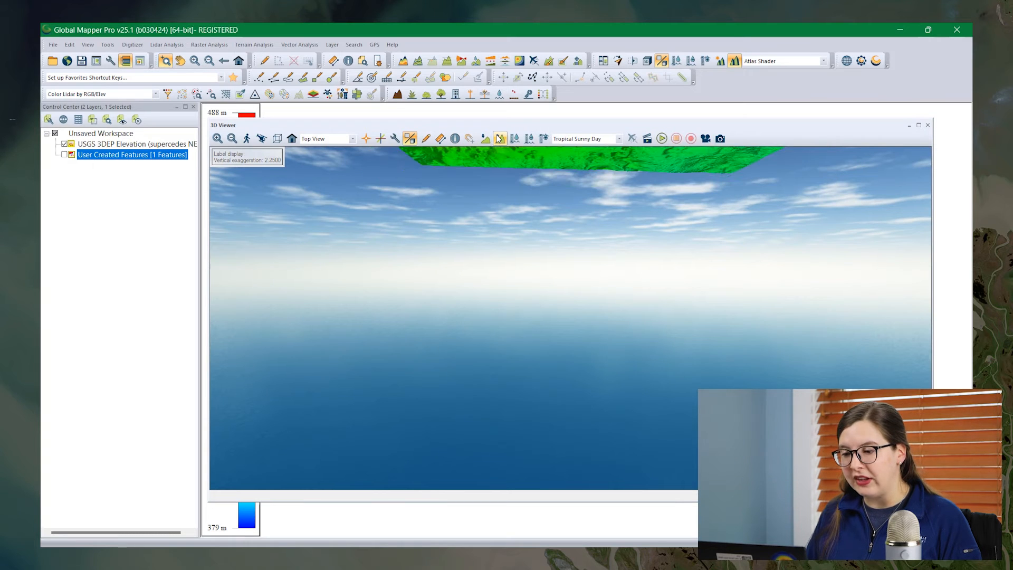
left_click(499, 138)
left_click(499, 138)
left_click(499, 138)
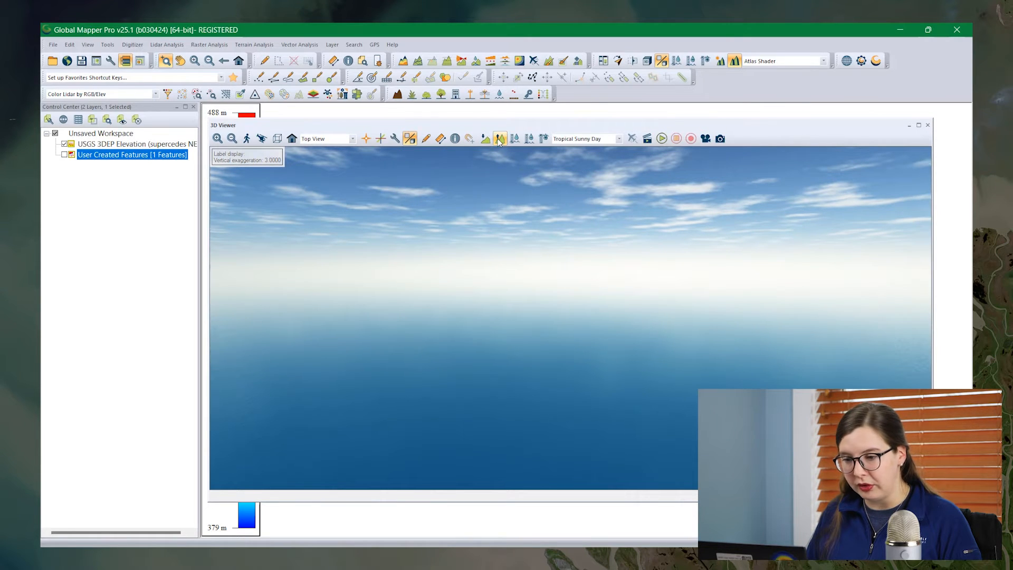
left_click_drag(508, 233, 458, 464)
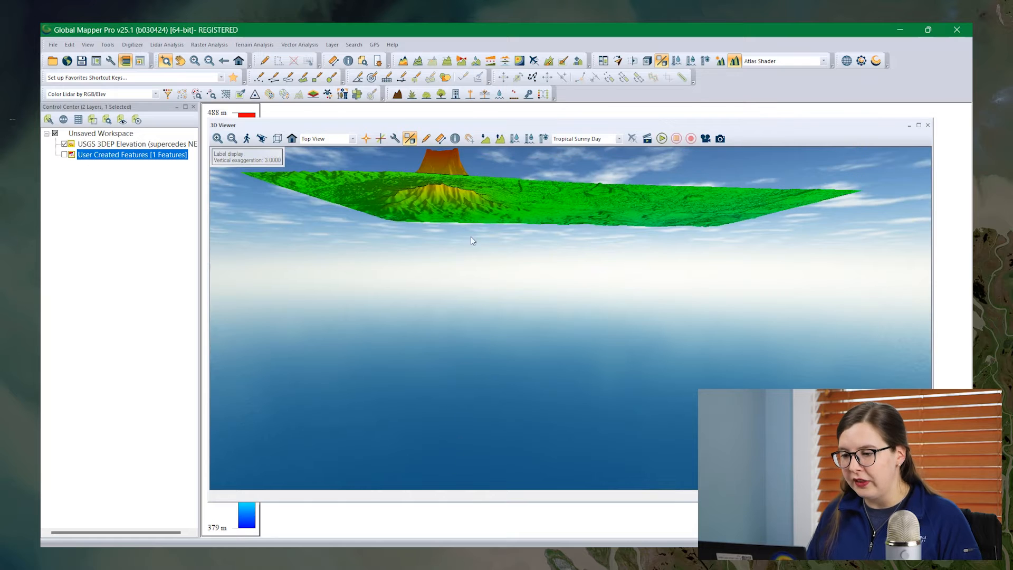
left_click_drag(477, 219, 483, 428)
left_click_drag(475, 335, 466, 359)
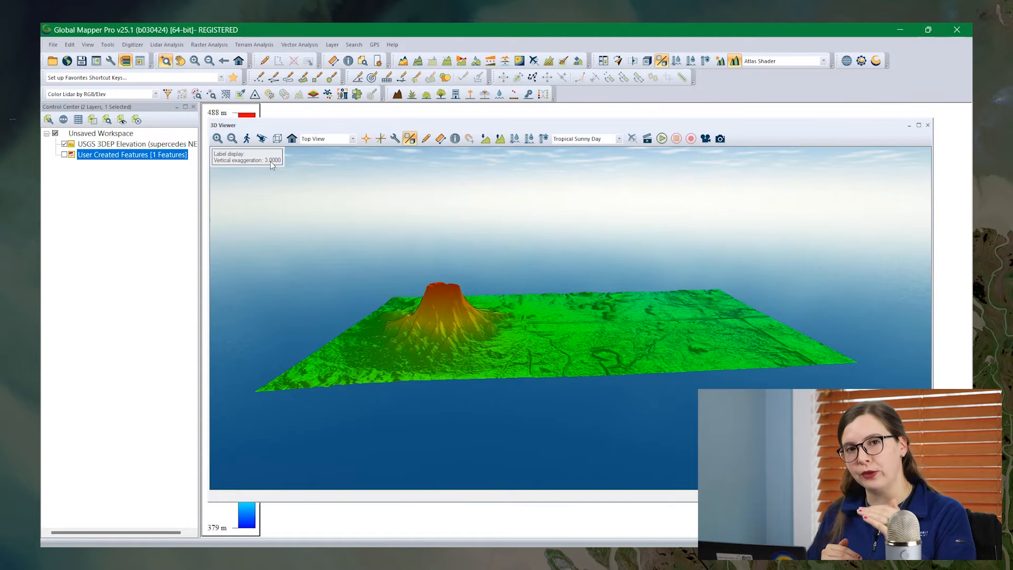
left_click_drag(509, 336, 488, 353)
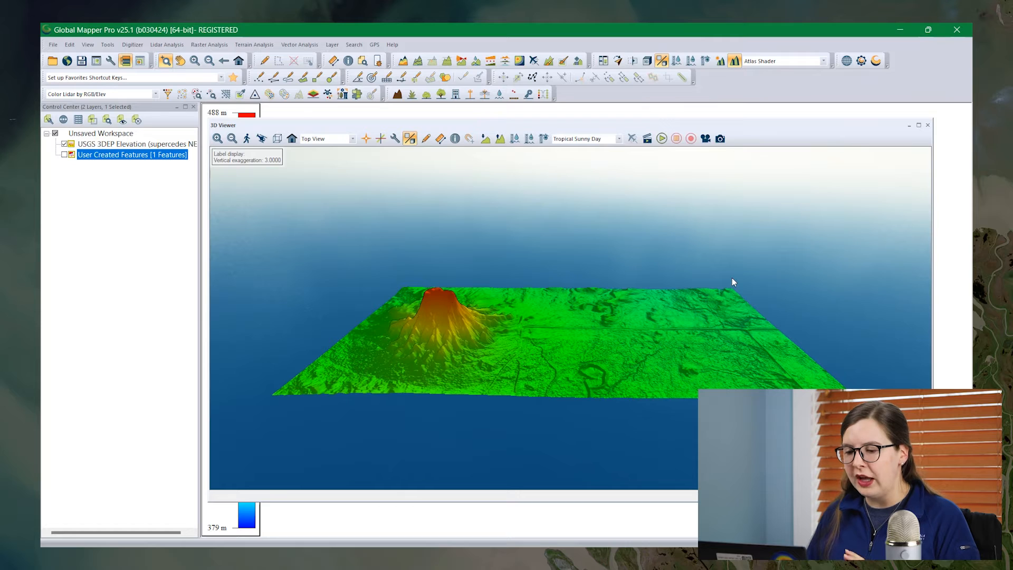
- Color the terrain with the Daylight Shader
left_click(824, 62)
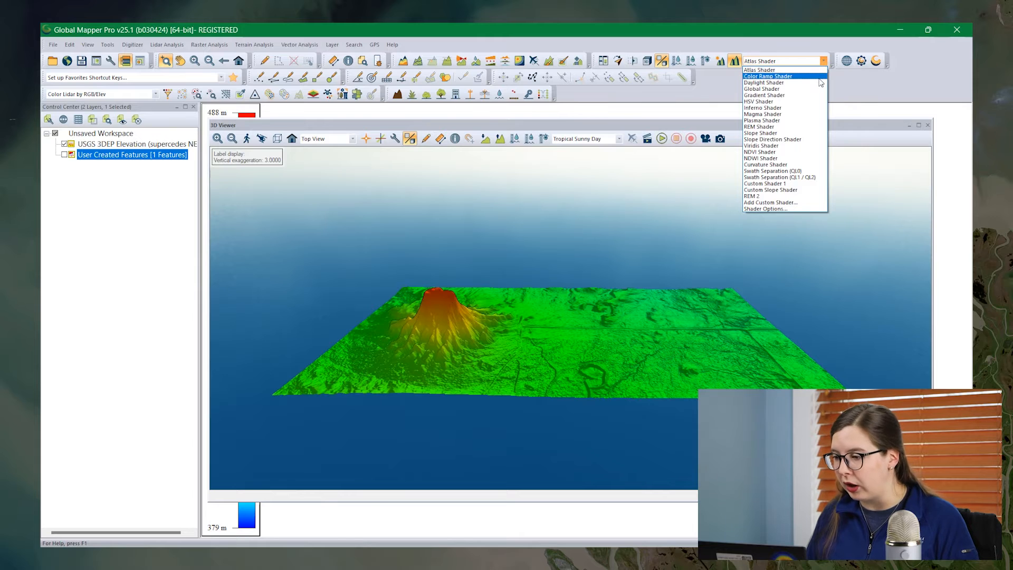
left_click(819, 83)
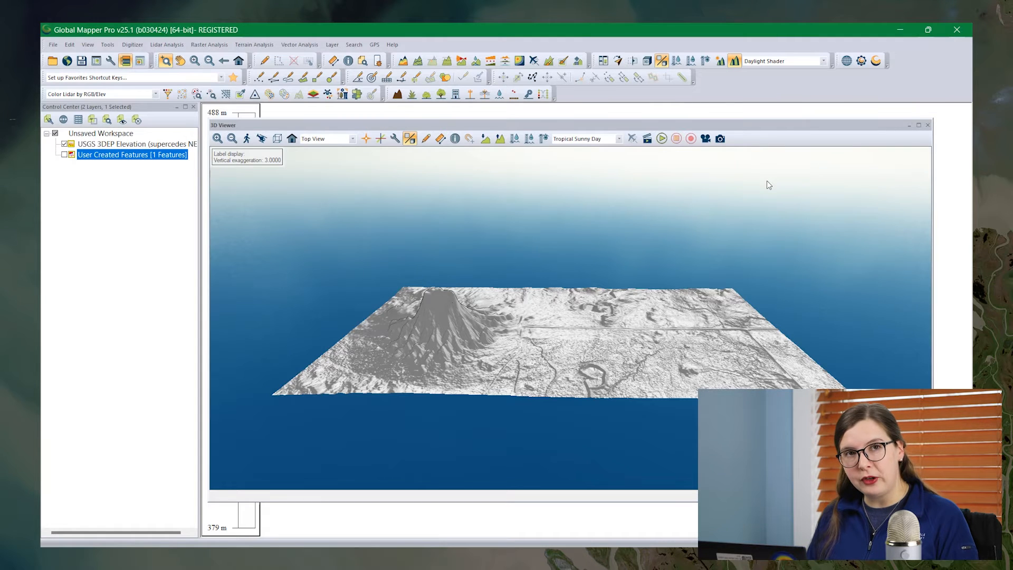
- Look at the surface color choices for the Daylight Shader in the shader options, leaving them as they are
left_click(112, 62)
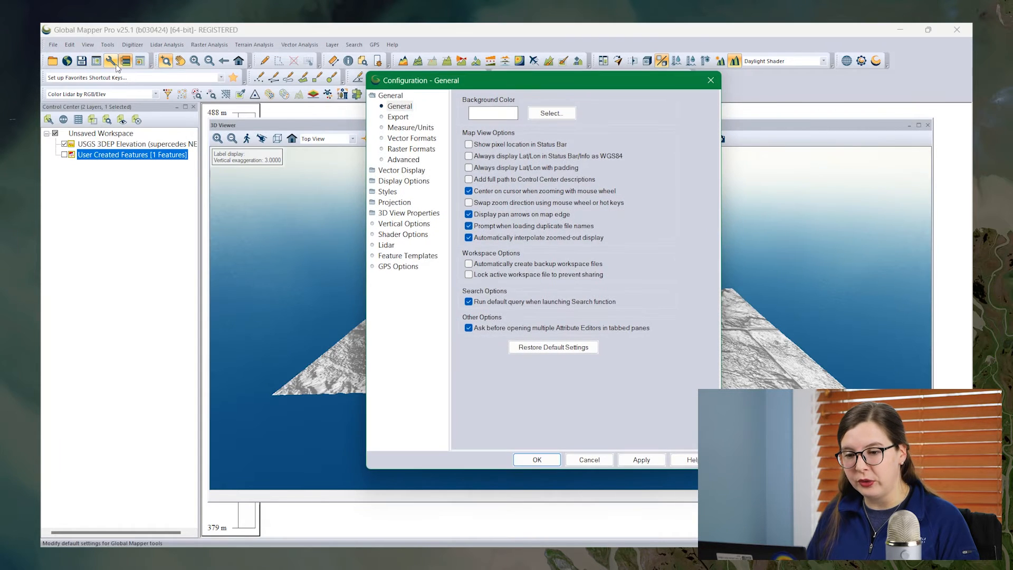
left_click(405, 235)
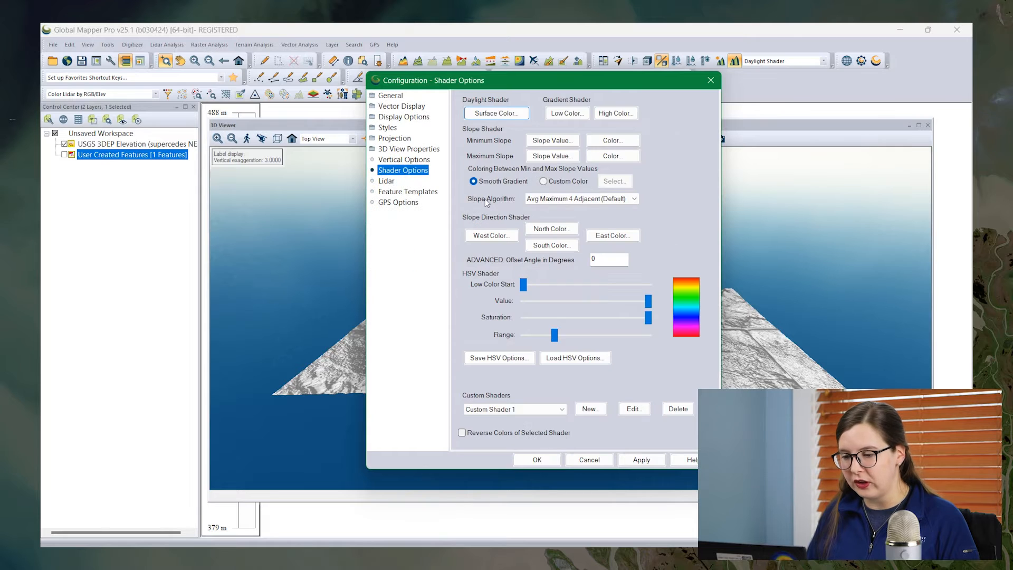
left_click(497, 113)
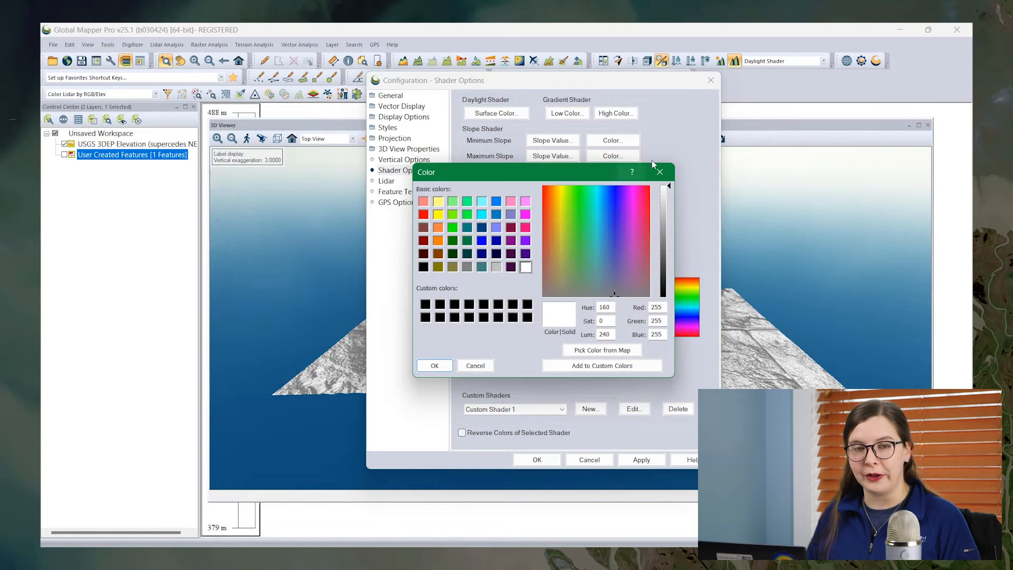
left_click(660, 172)
left_click(710, 80)
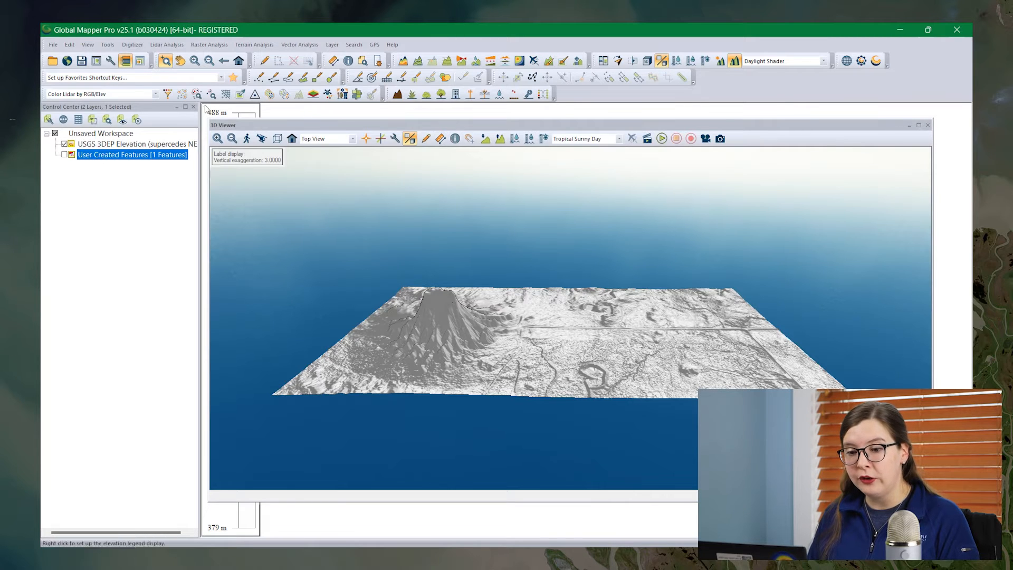
- Start a 3D format export of the terrain, choosing STL (3D Printing) as the output format
left_click(52, 45)
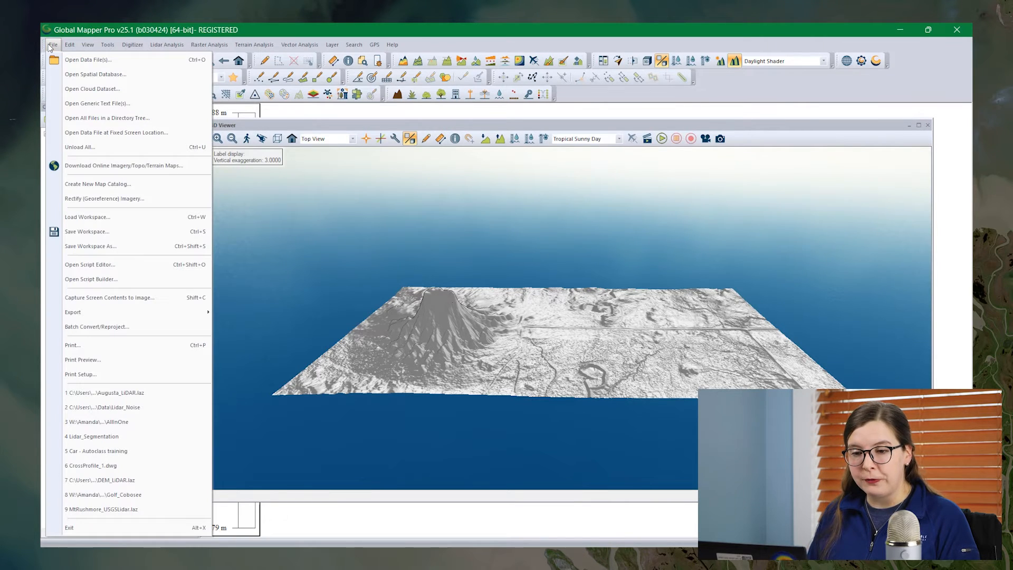
mouse_move(150, 314)
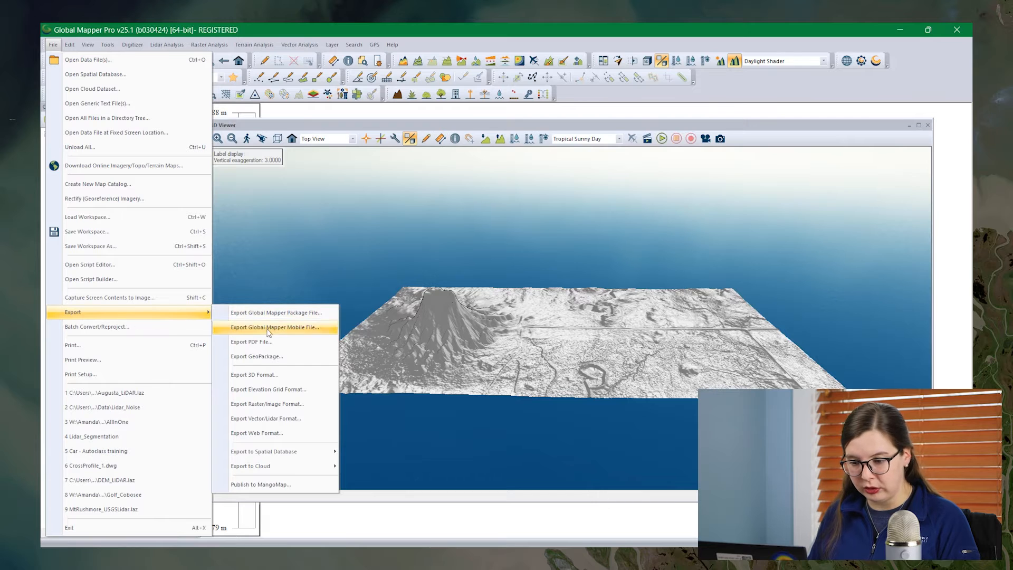
left_click(282, 374)
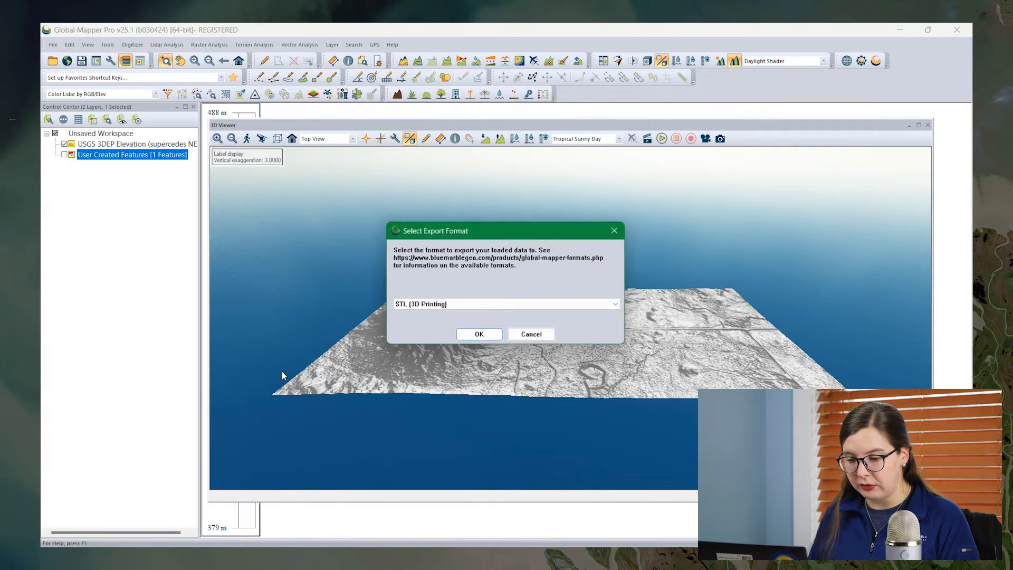
left_click(620, 305)
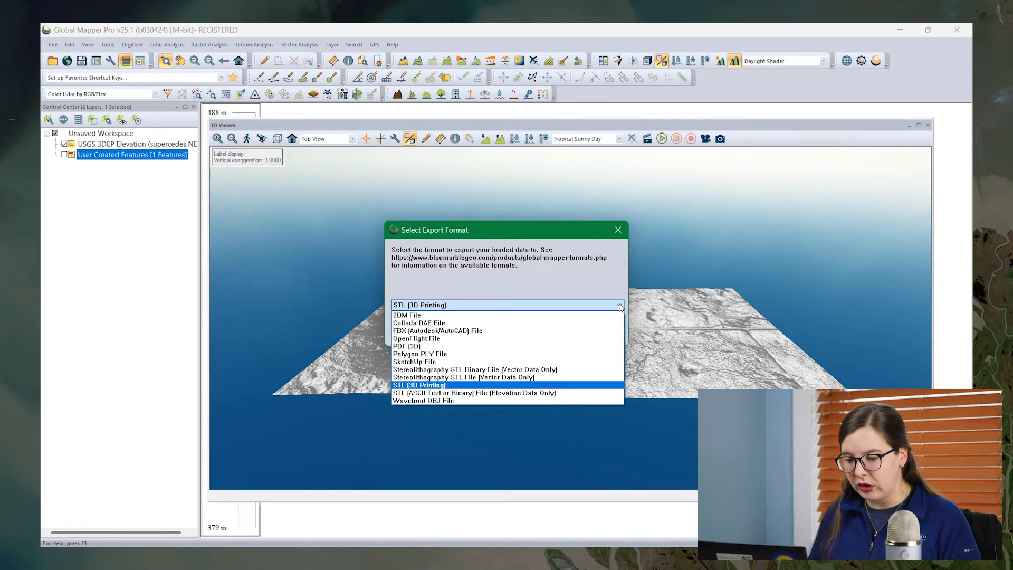
left_click(603, 385)
left_click(479, 336)
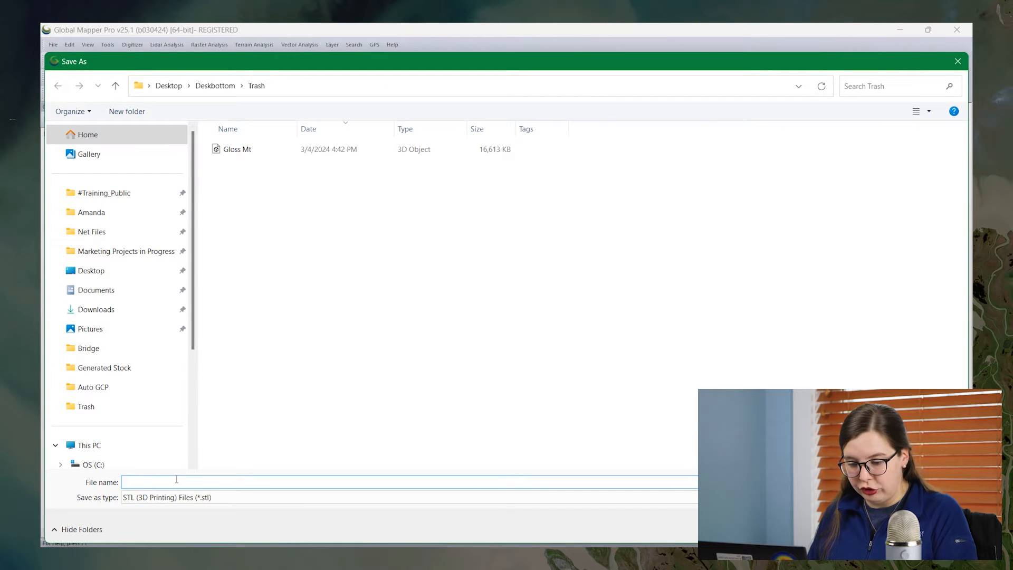
- Name the STL output file "Gloss mt 2" in the Trash folder and save it to reach the export options
type("Gloss Mt 2")
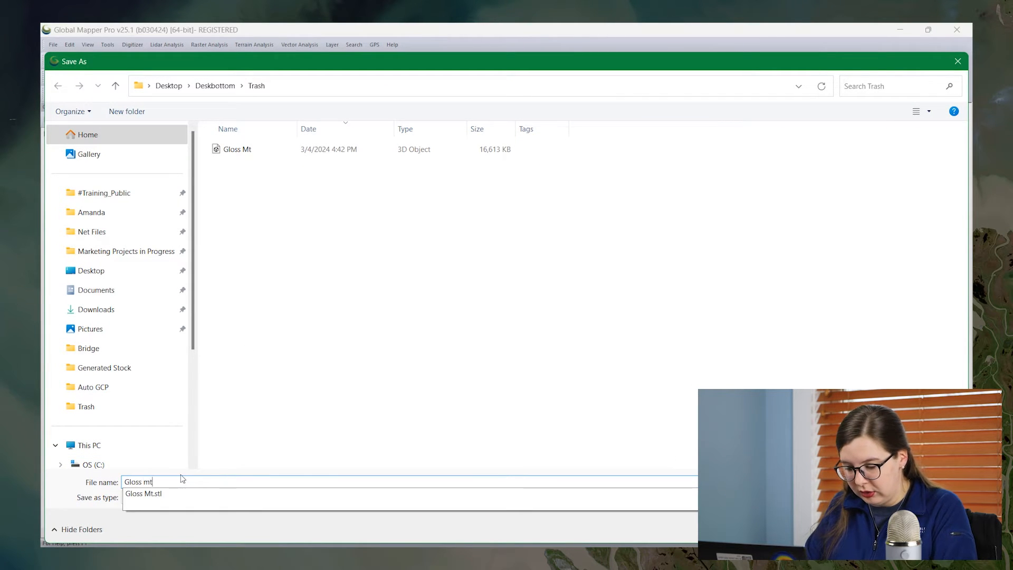
key("Return")
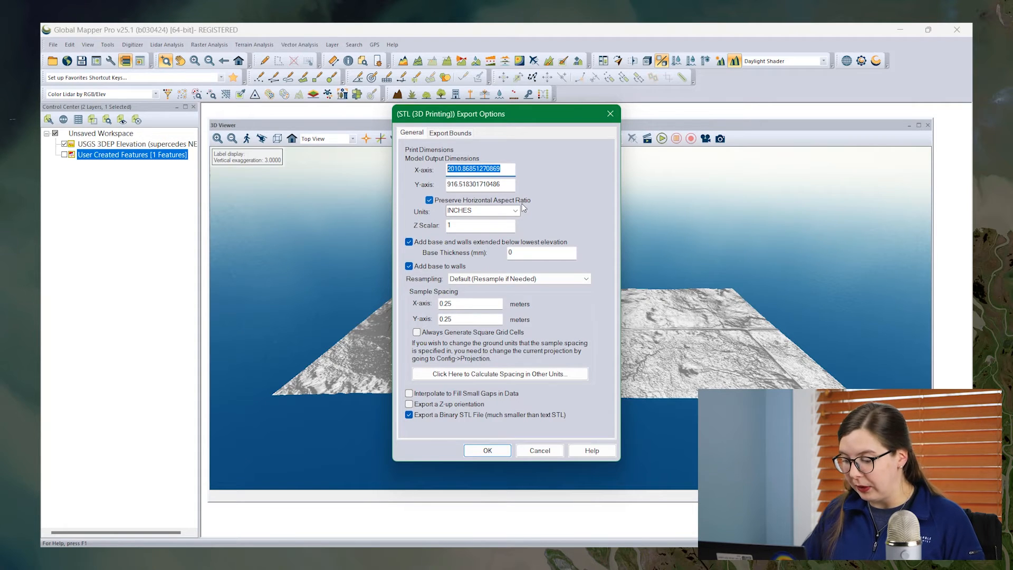
- Set the print model's X-axis dimension to 10 inches, the Z Scalar to 3 and the base thickness to 2 mm
type("10")
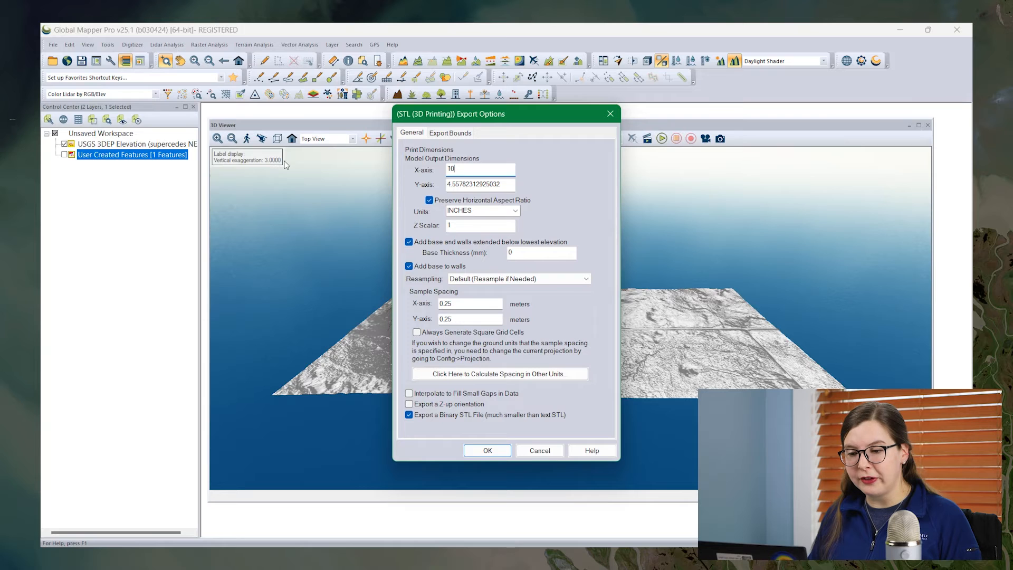
left_click_drag(456, 225, 443, 229)
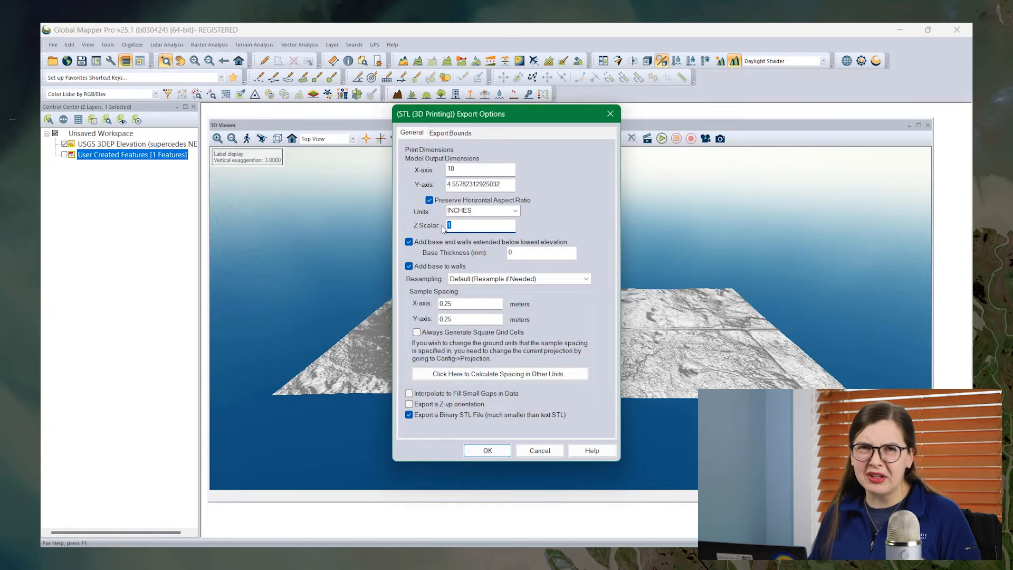
type("3")
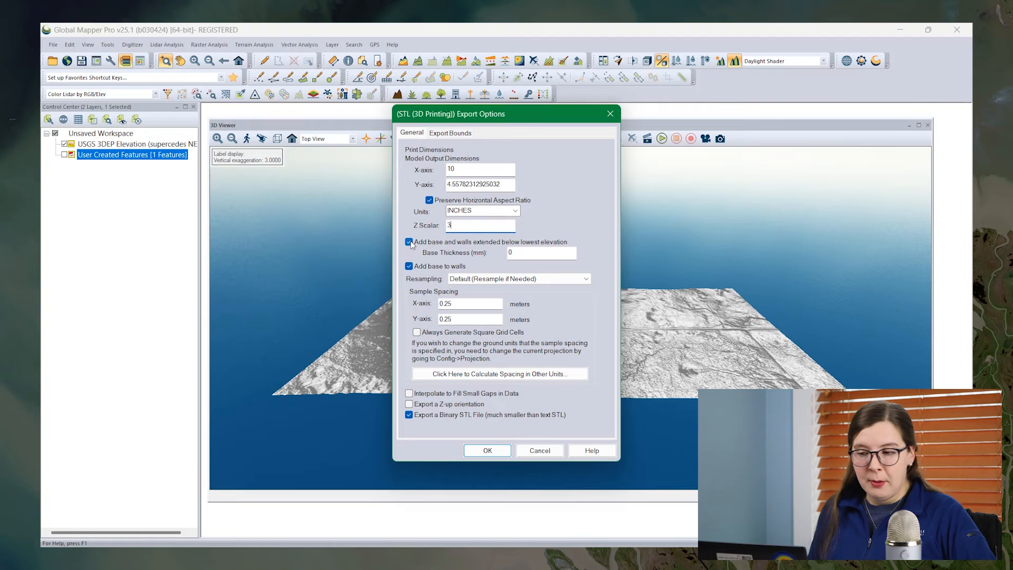
double_click(515, 252)
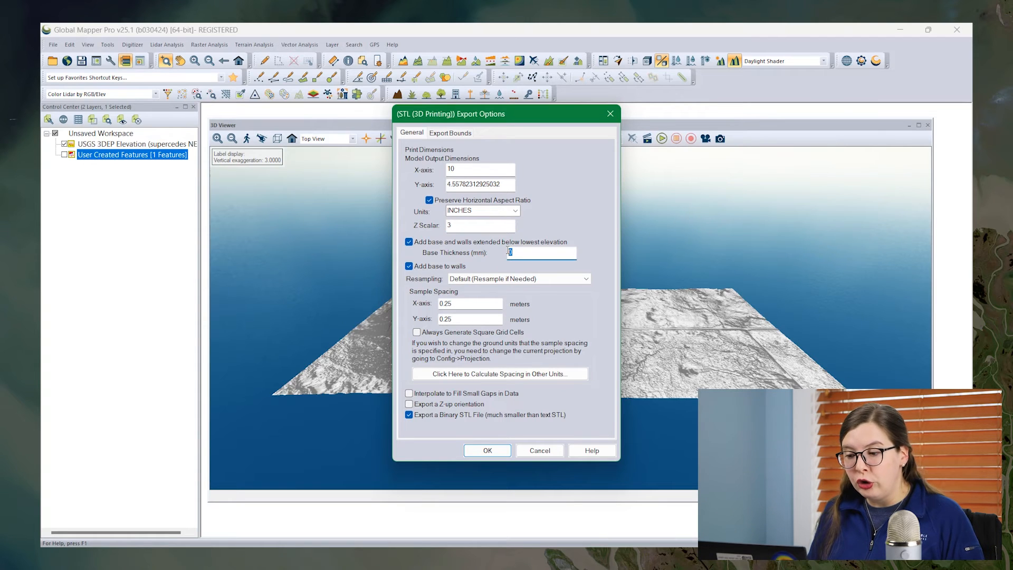
type("2")
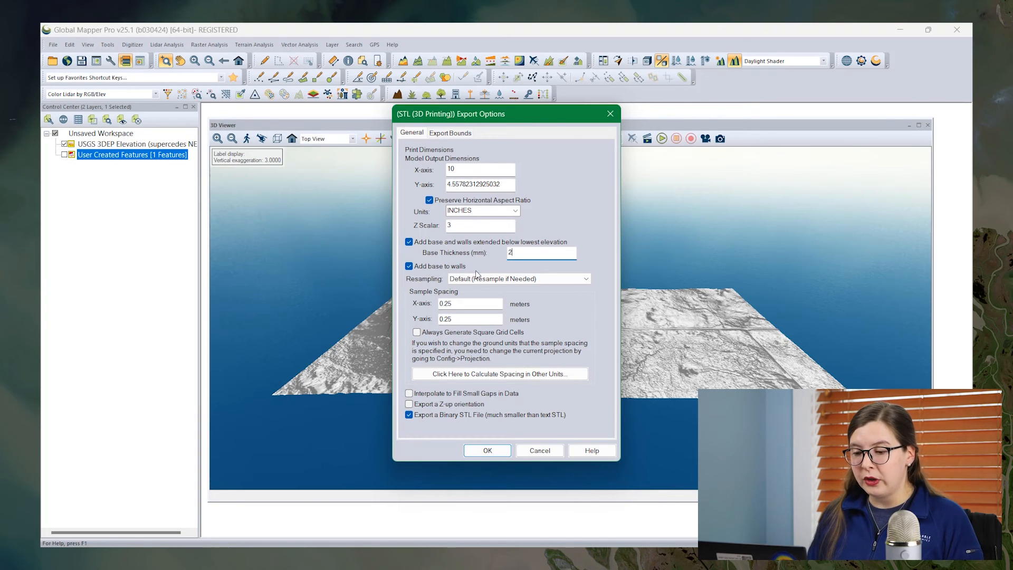
- Set the sample spacing to 5 meters on both the X and Y axes and run the STL export
double_click(444, 304)
type("5")
double_click(443, 319)
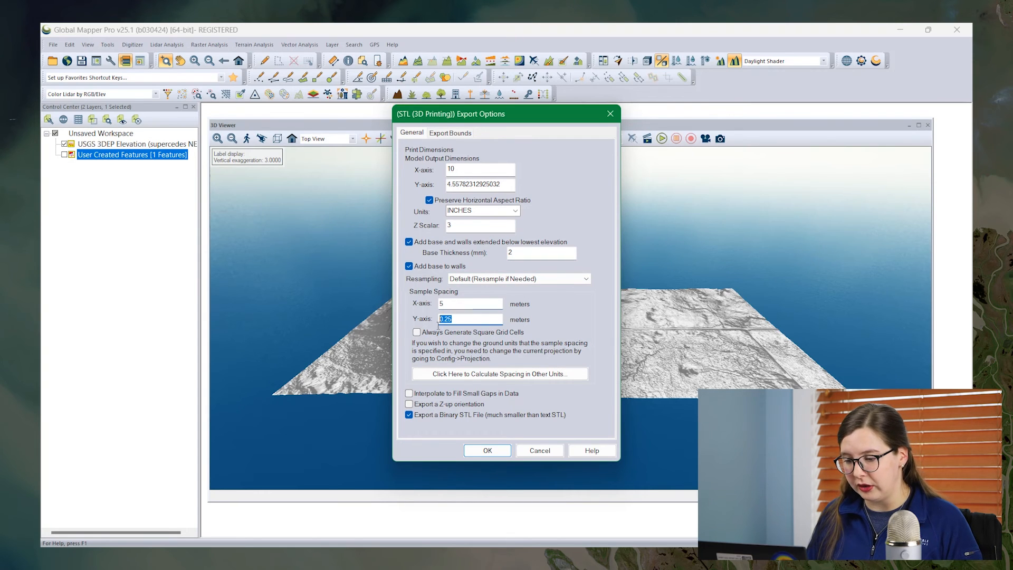
type("5")
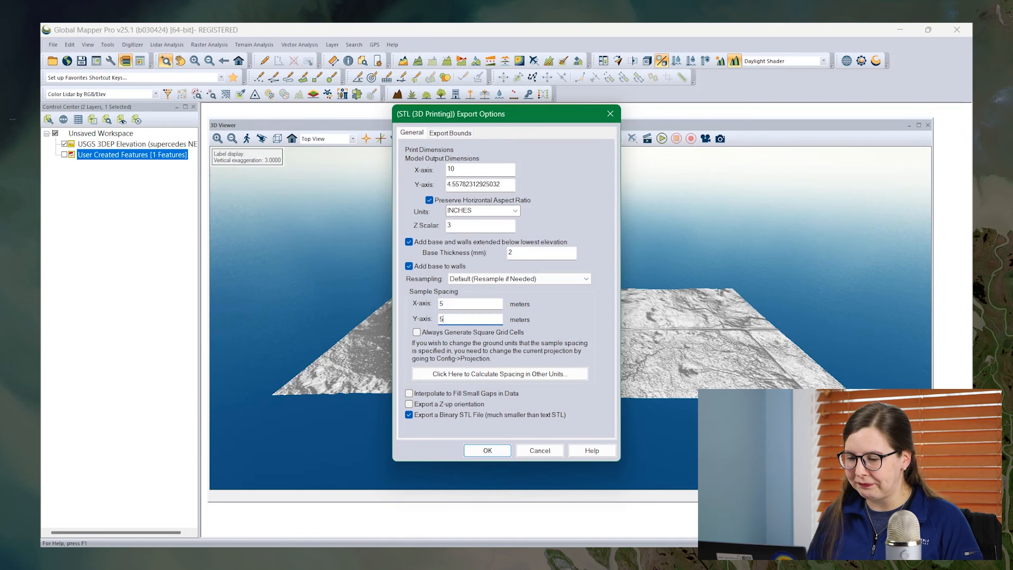
left_click(488, 451)
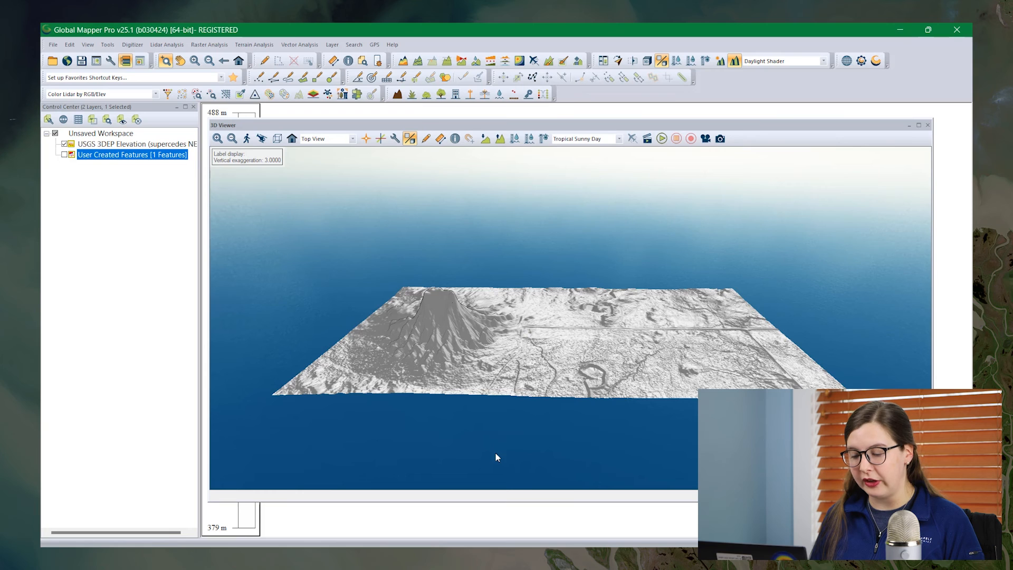
- Switch to the Windows 3D Viewer showing Gloss Mt.stl and examine the printable model's peak, walls and base from several angles and distances
key("alt+Tab")
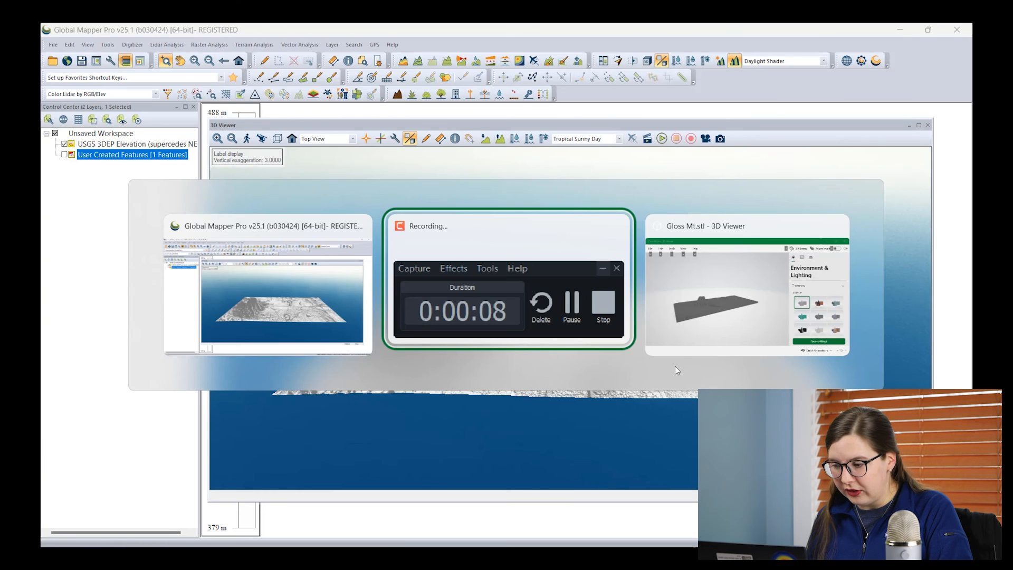
key("alt+Tab")
scroll(410, 314, "up", 5)
left_click_drag(486, 309, 510, 378)
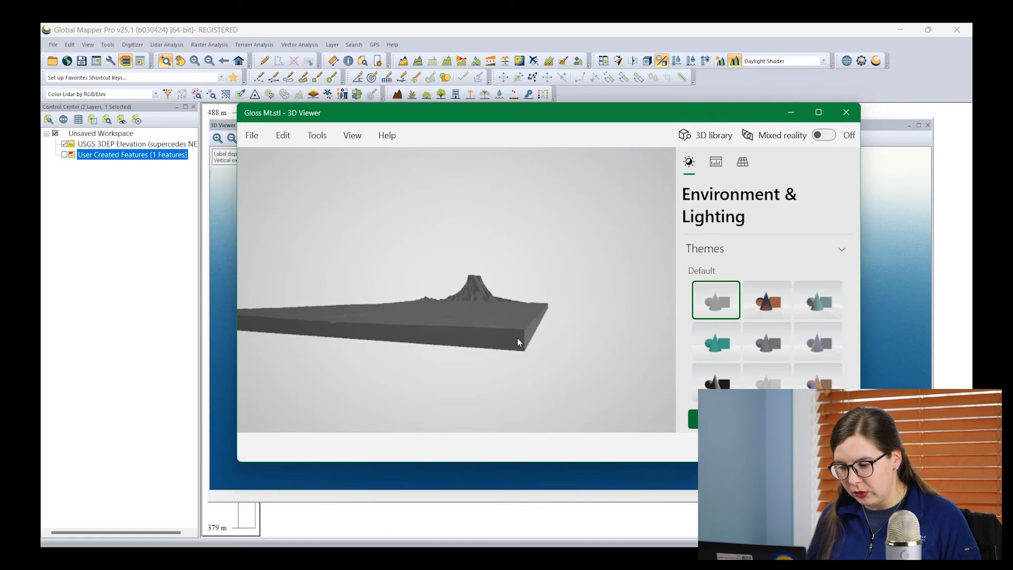
left_click_drag(480, 317, 505, 366)
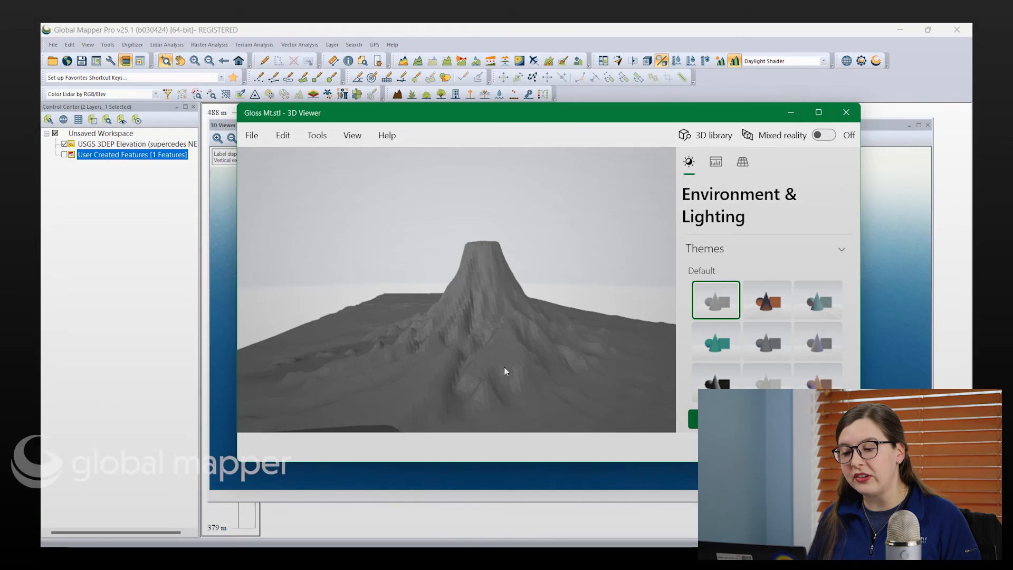
scroll(506, 372, "up", 3)
scroll(507, 372, "down", 5)
scroll(506, 375, "down", 3)
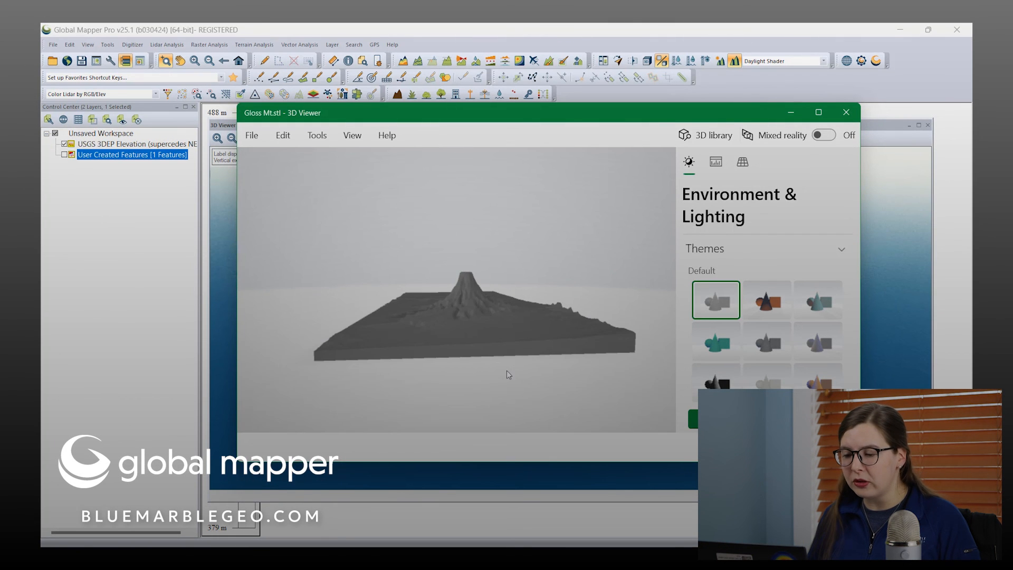